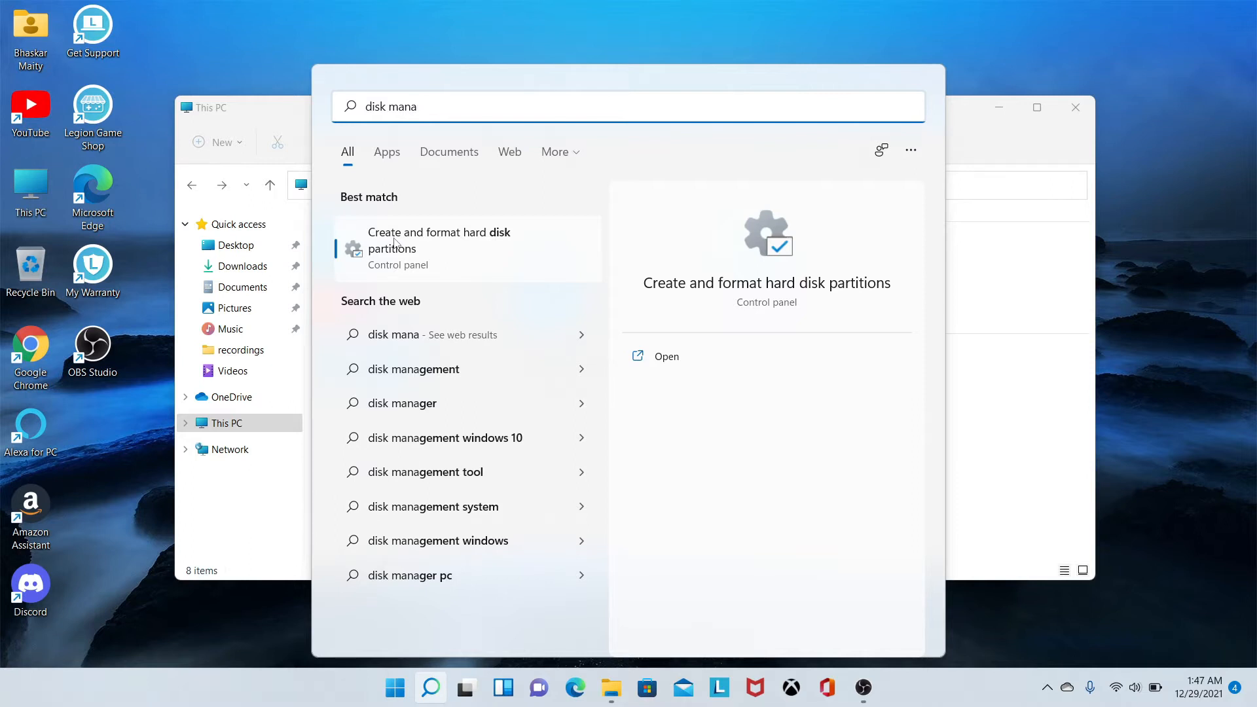
Search Windows for diskmgmt.msc and open the Create and format hard disk partitions tool, closing its window again.
key(BackSpace)
key(BackSpace)
key(BackSpace)
key(BackSpace)
key(BackSpace)
key(BackSpace)
key(BackSpace)
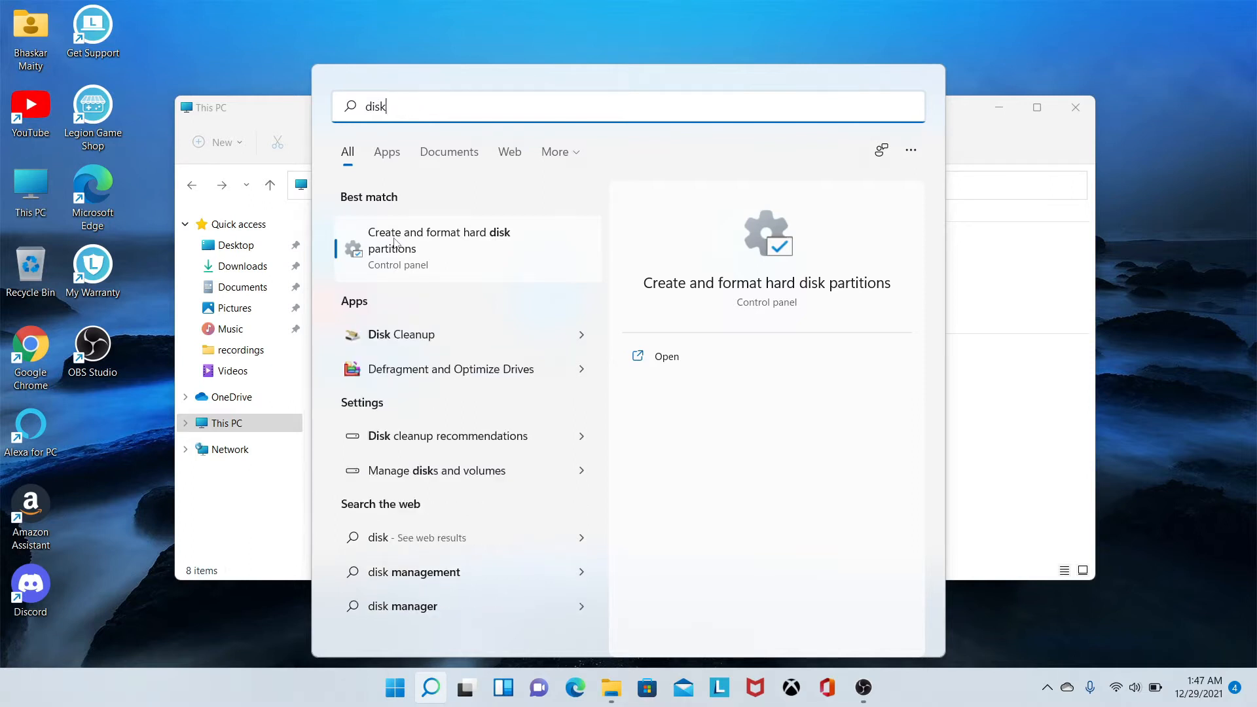
text(skm)
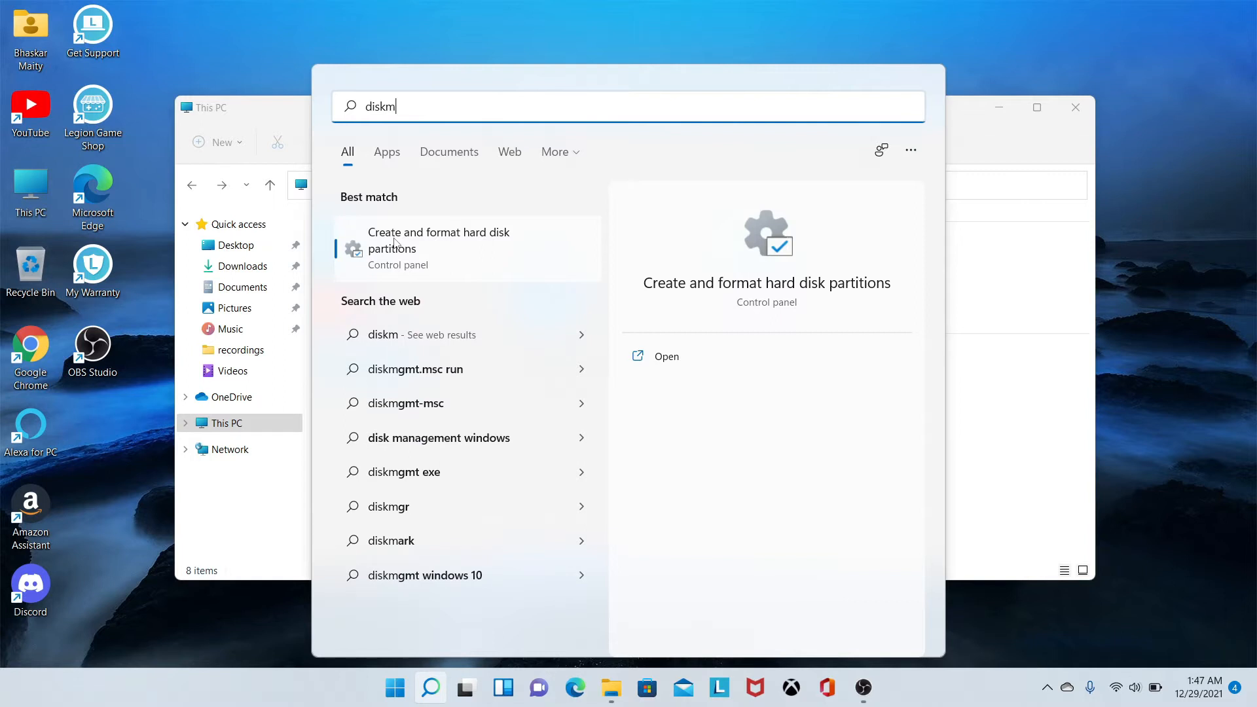
text(gmt)
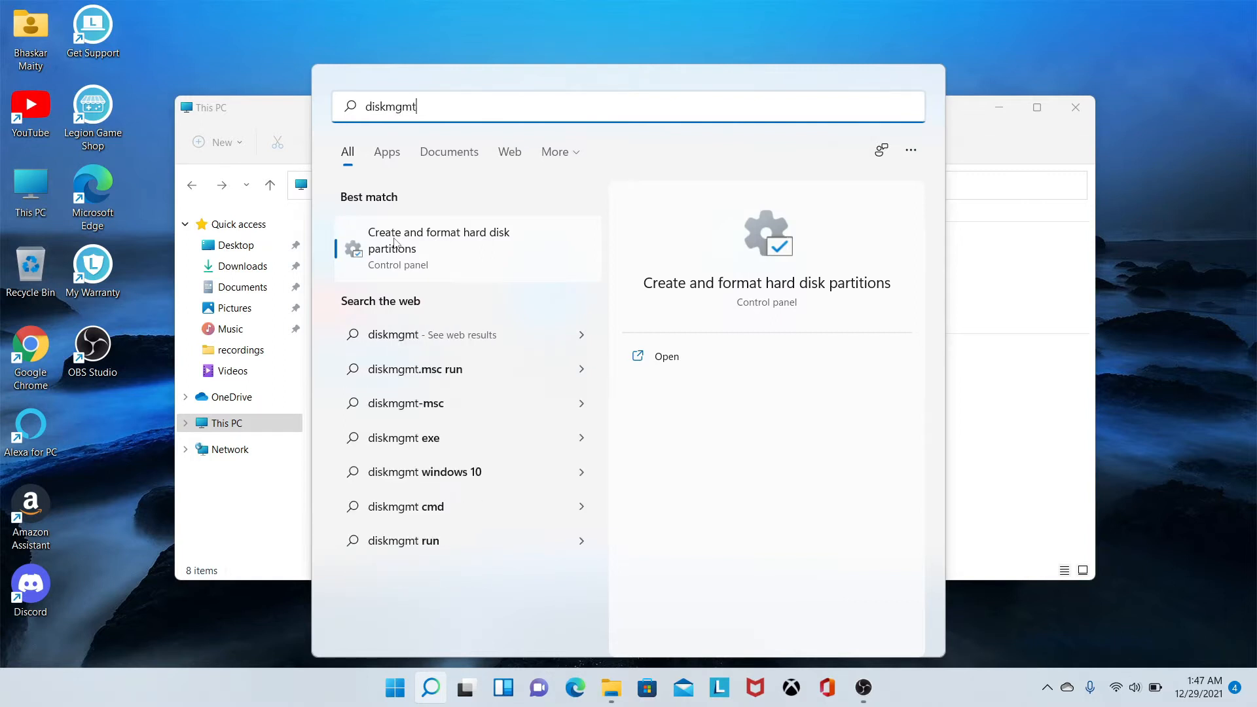
text(.msc)
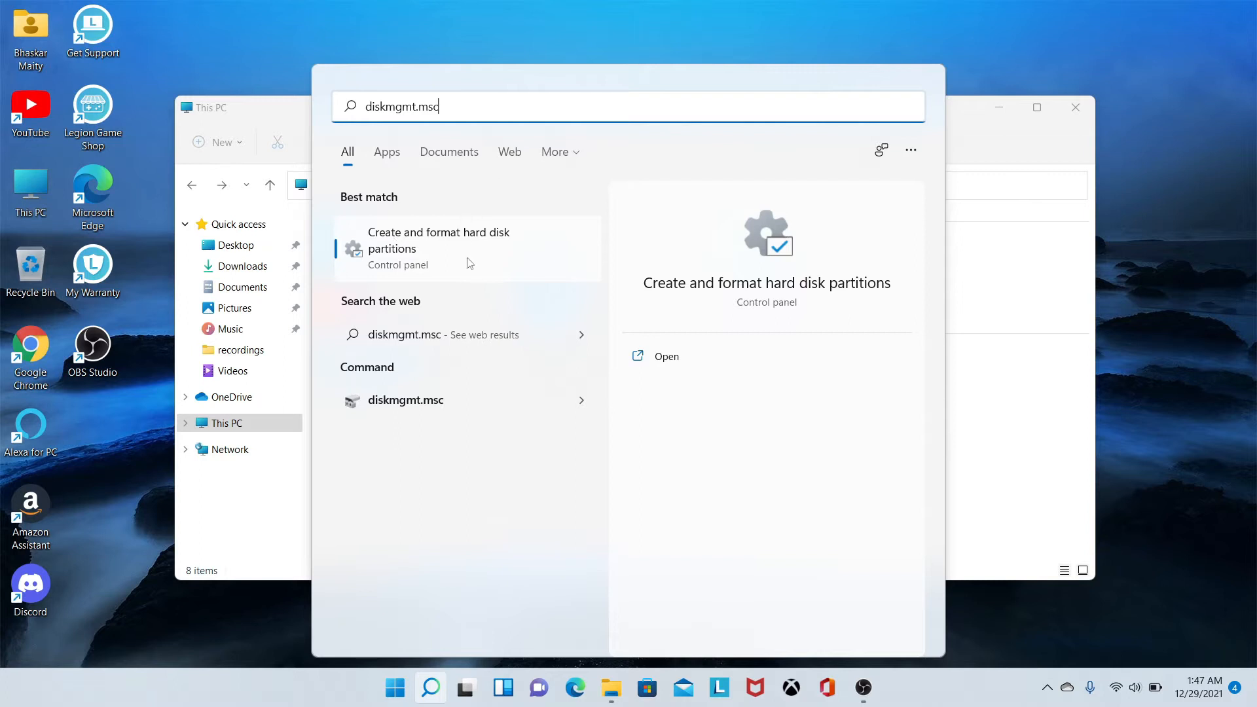
click(416, 240)
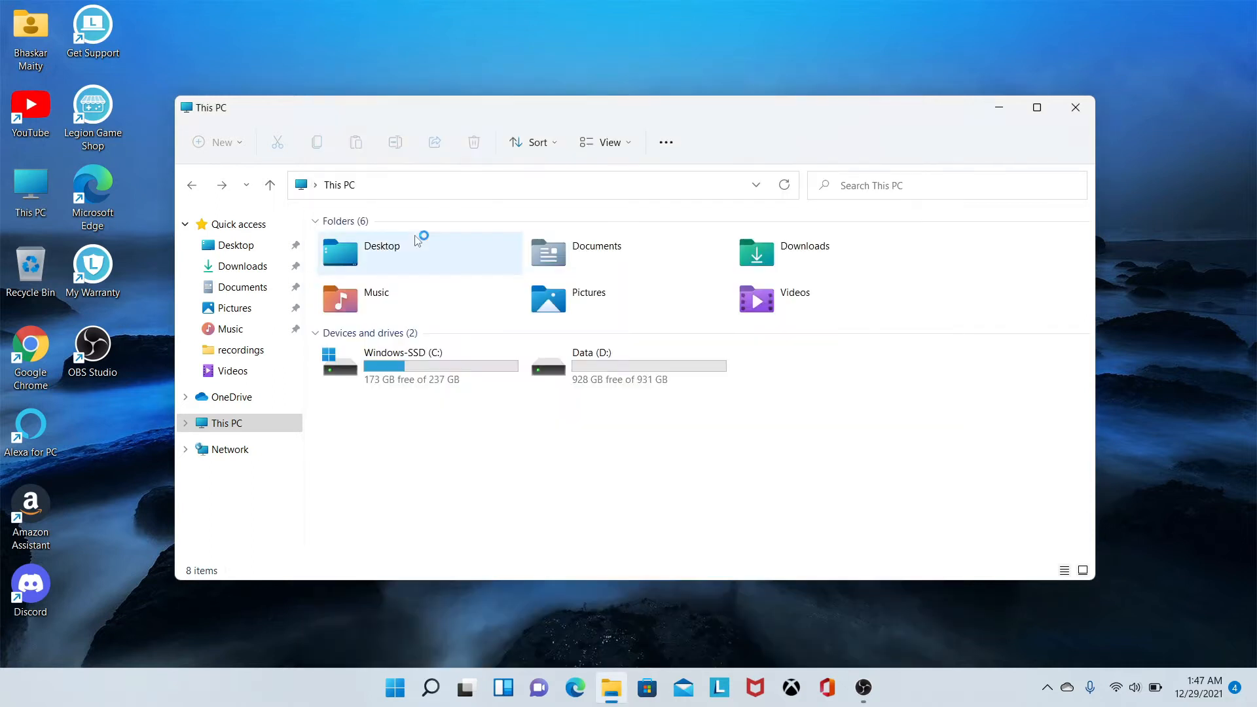
click(361, 91)
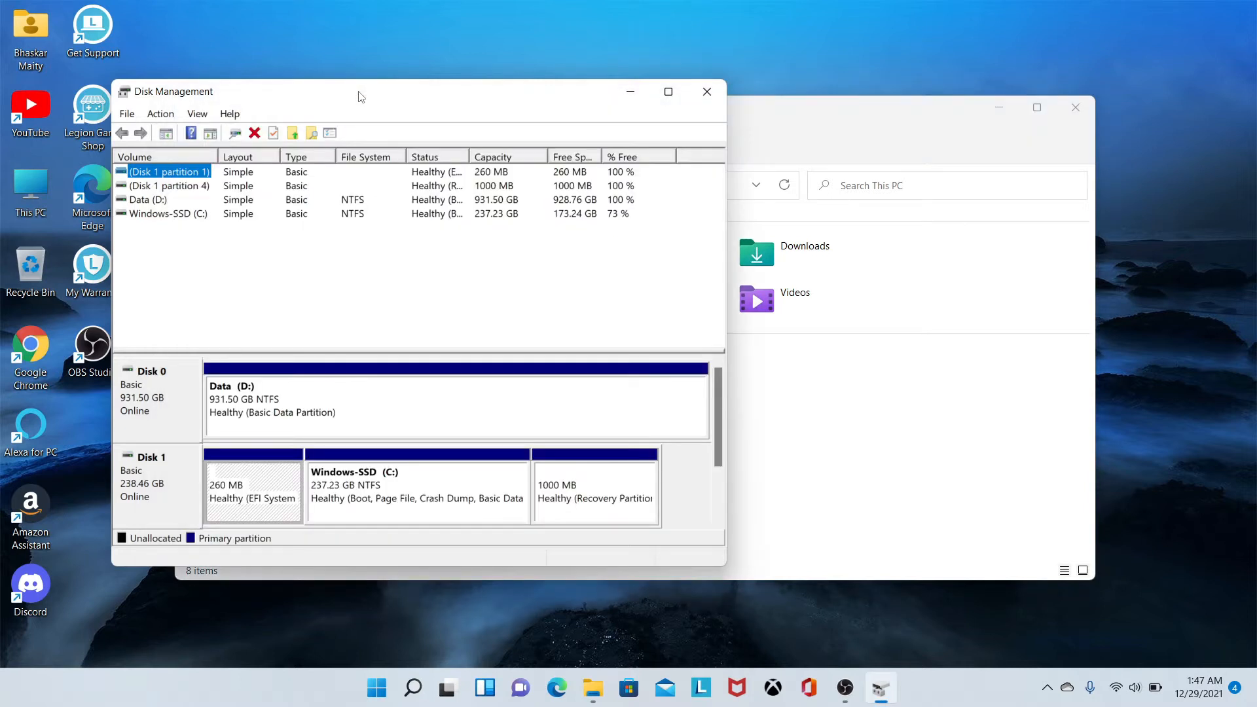
click(700, 99)
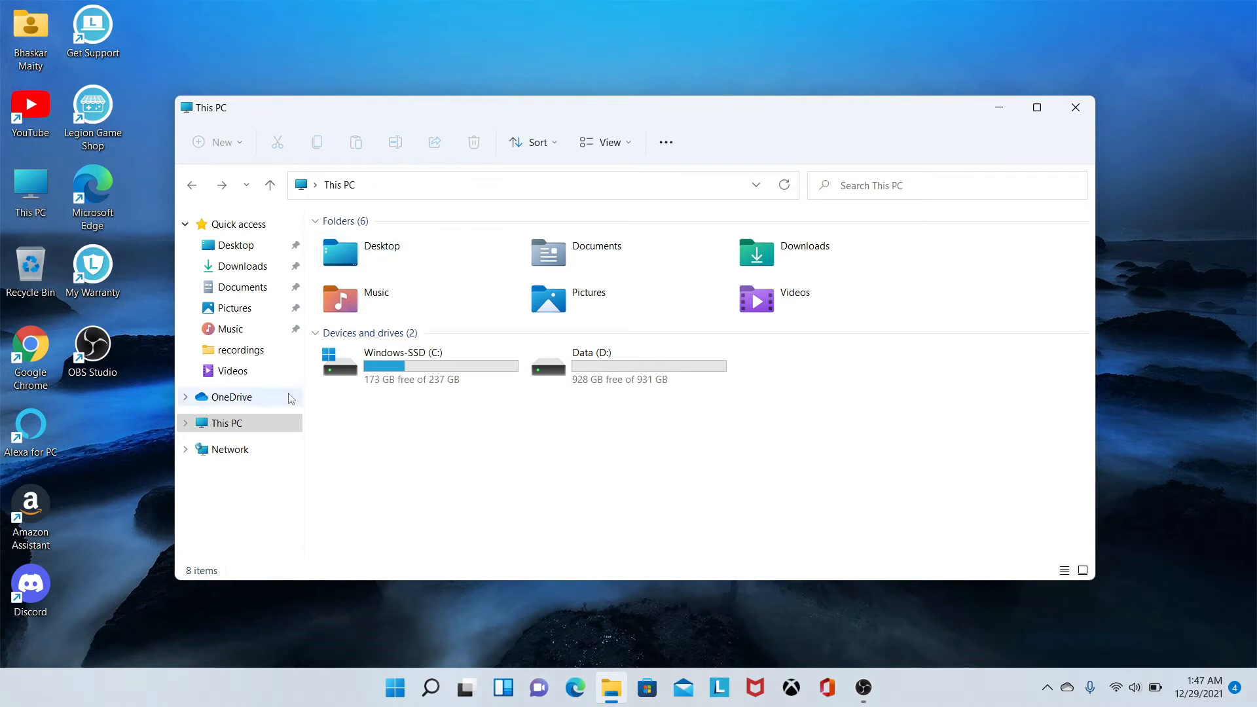
Open Computer Management through This PC's Manage option and show Disk Management in a maximized window.
click(246, 422)
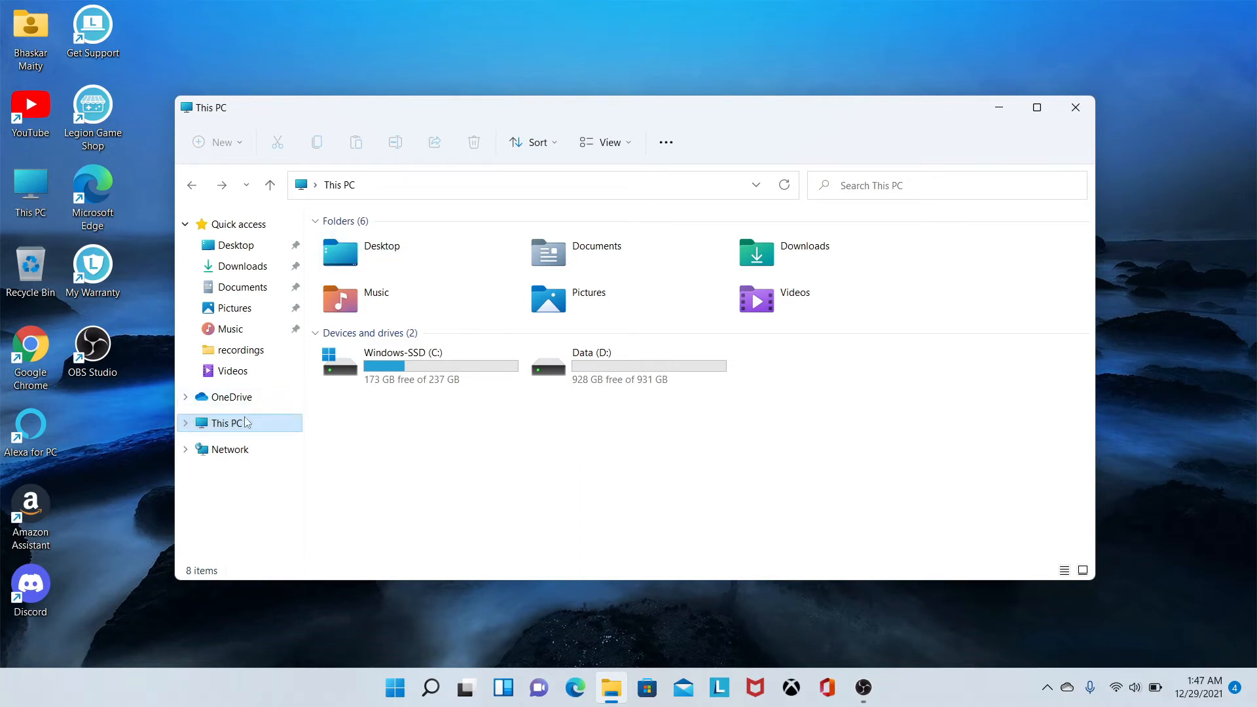
right_click(246, 422)
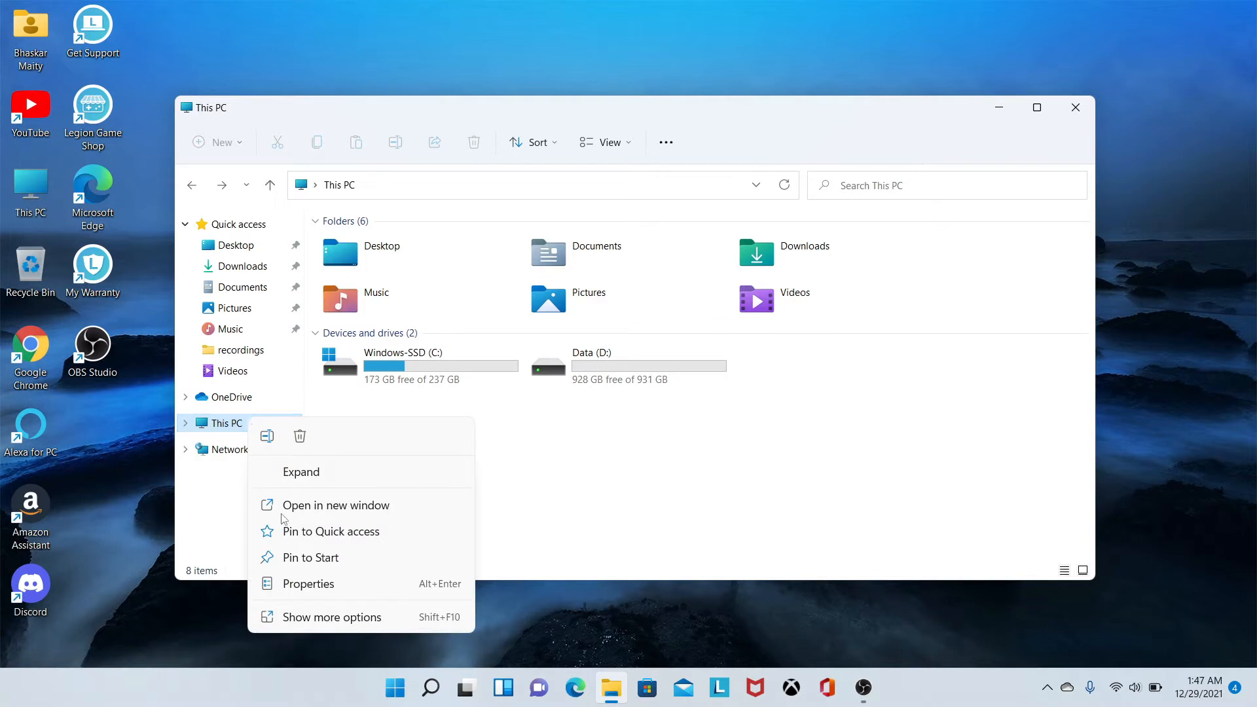
click(303, 617)
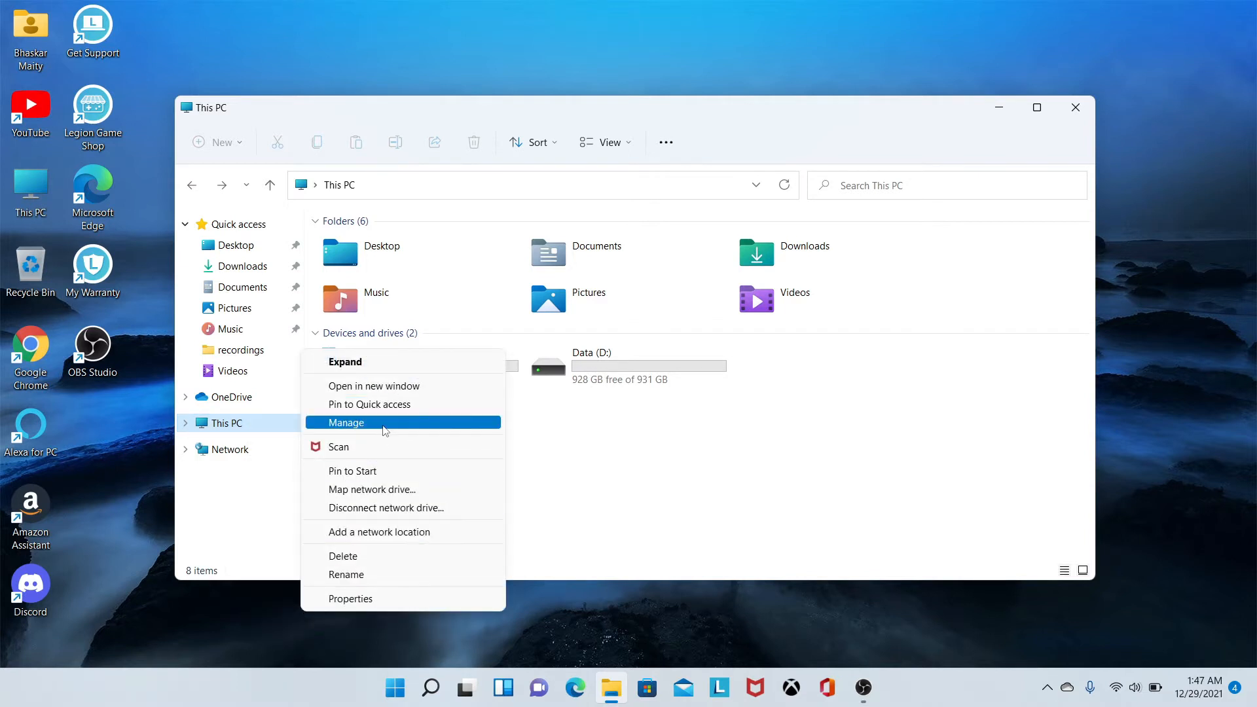
click(385, 428)
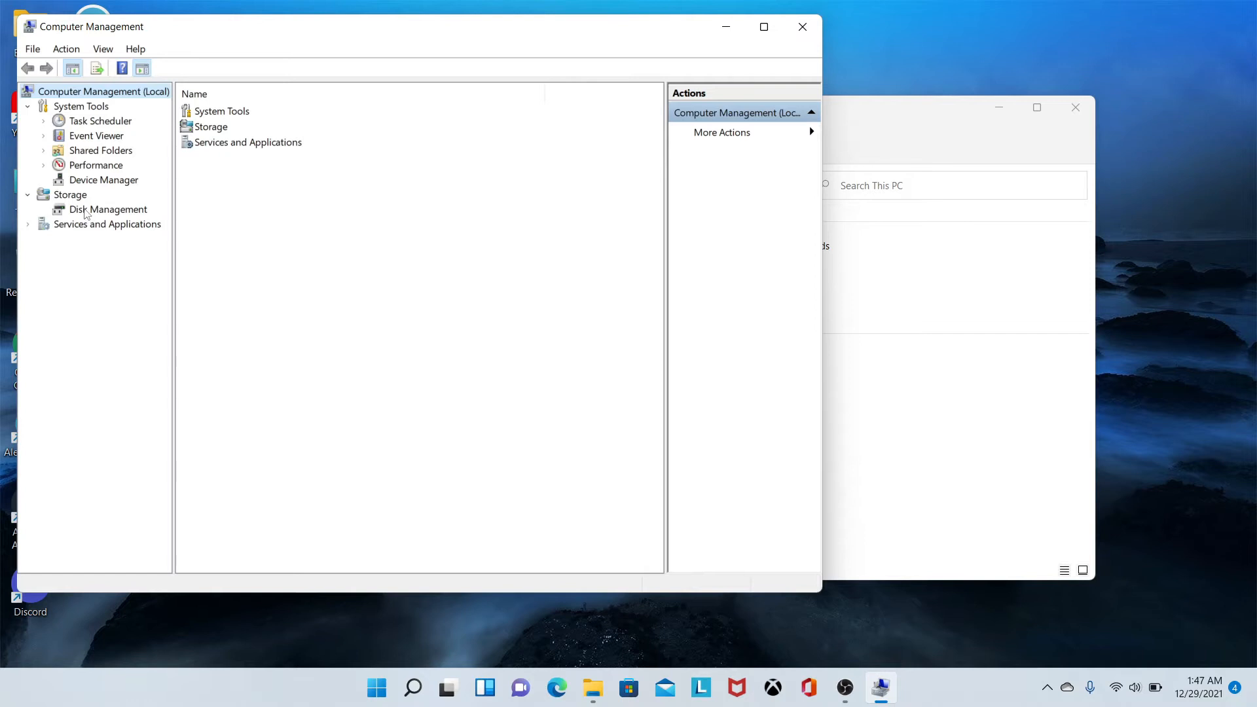
click(84, 209)
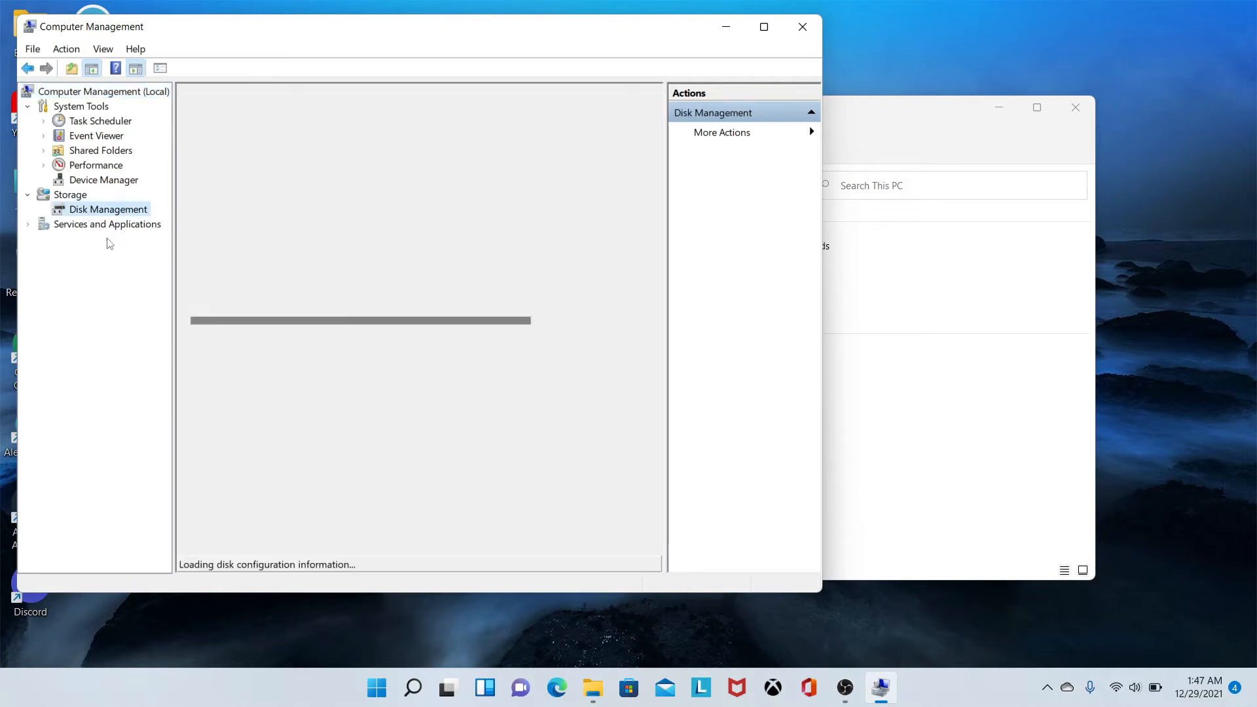
click(383, 377)
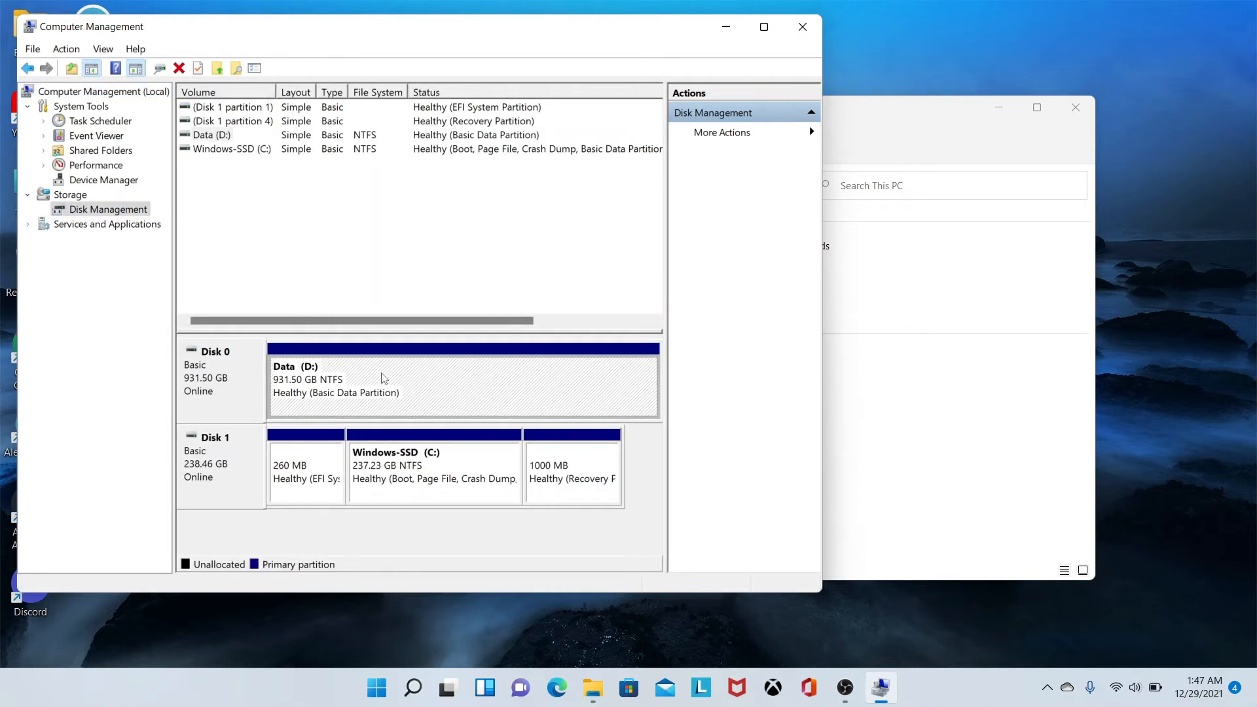
click(763, 26)
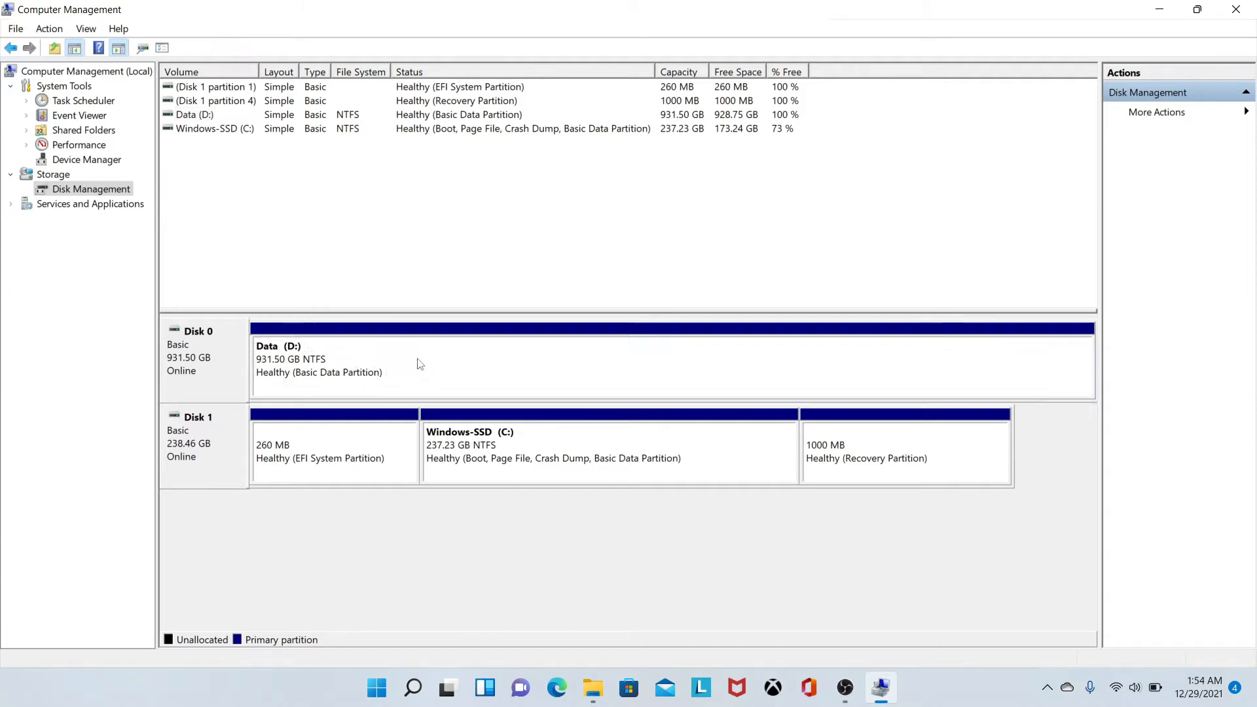
Shrink the Data (D:) volume on Disk 0 by 200000 MB.
click(420, 364)
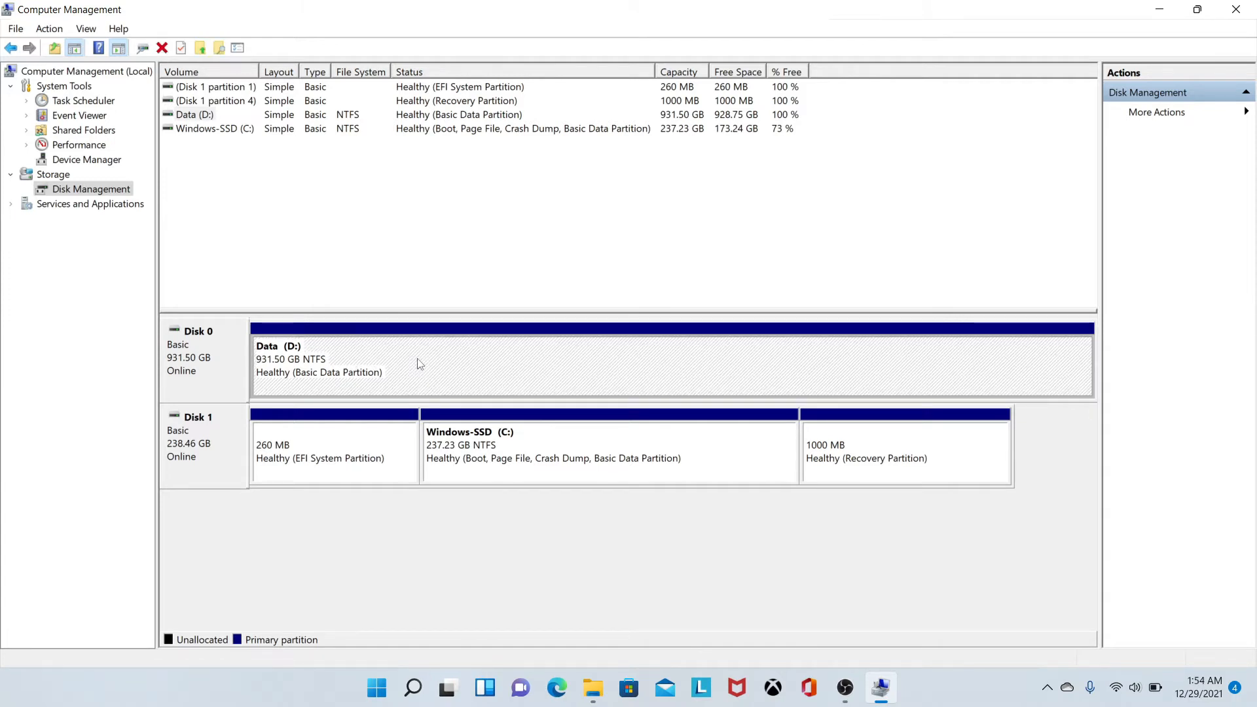
right_click(420, 364)
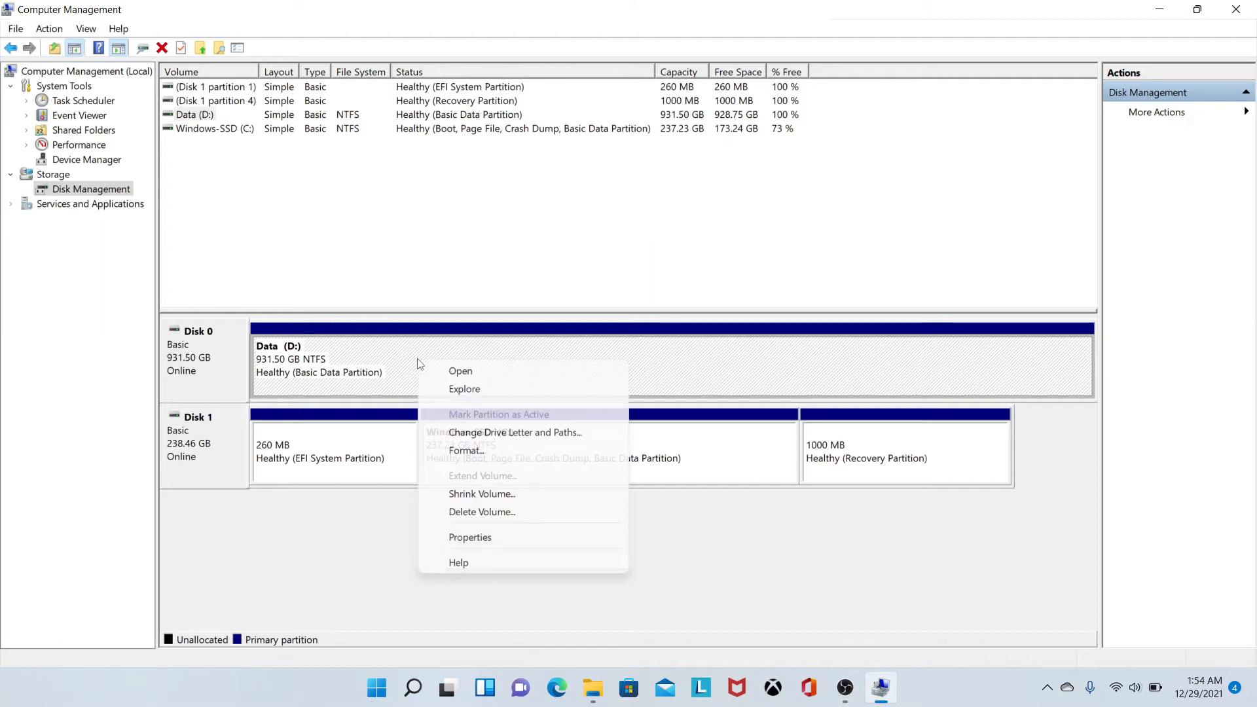
click(523, 501)
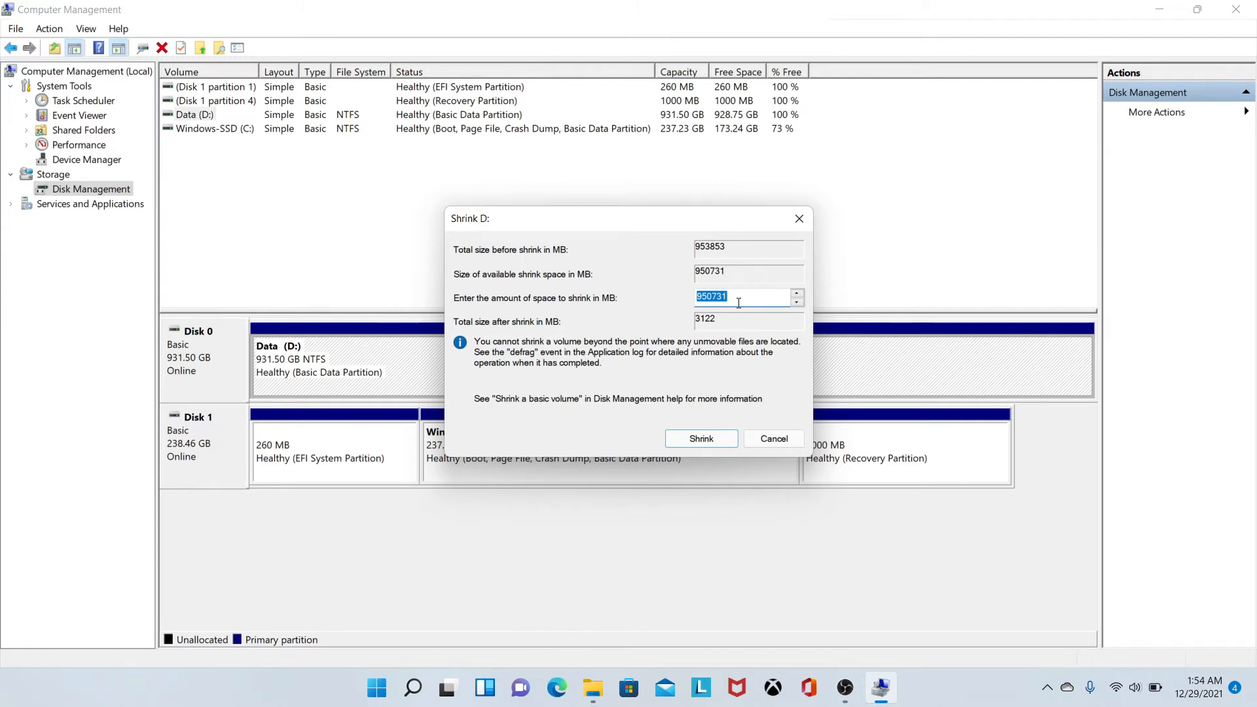
text(200000)
click(707, 442)
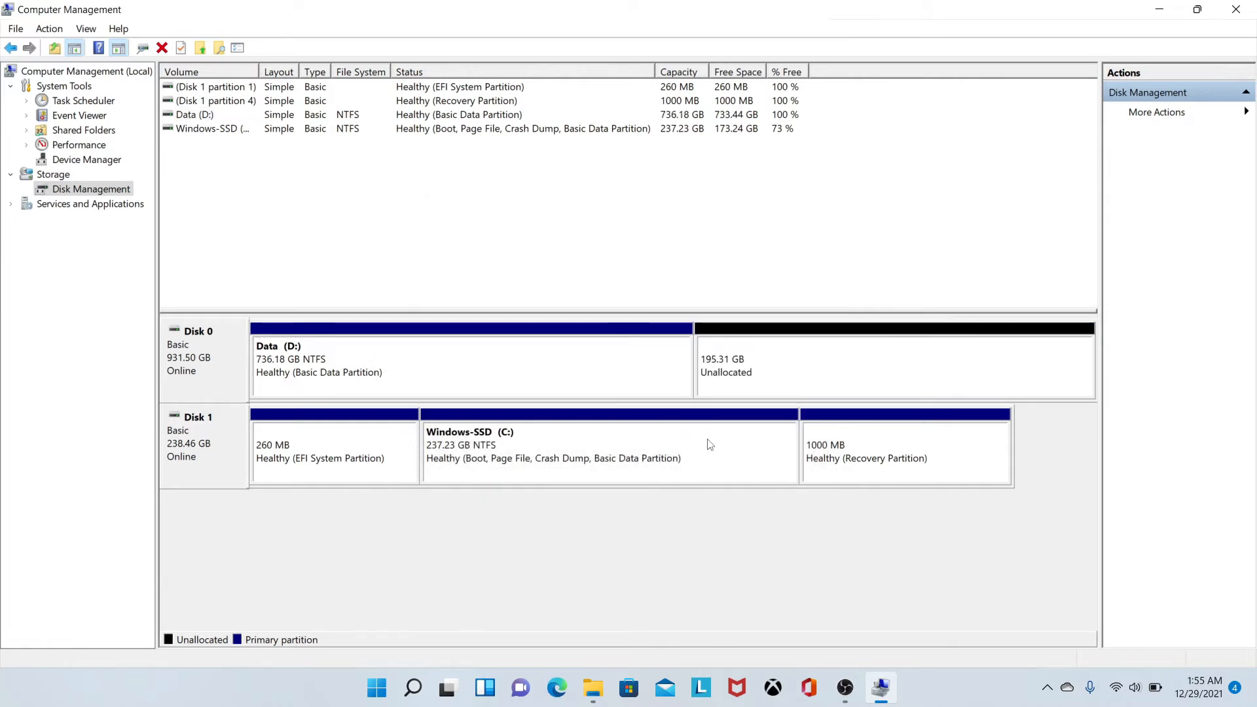
Start a new simple volume in Disk 0's unallocated space, keeping the 199999 MB size and drive letter E.
click(747, 380)
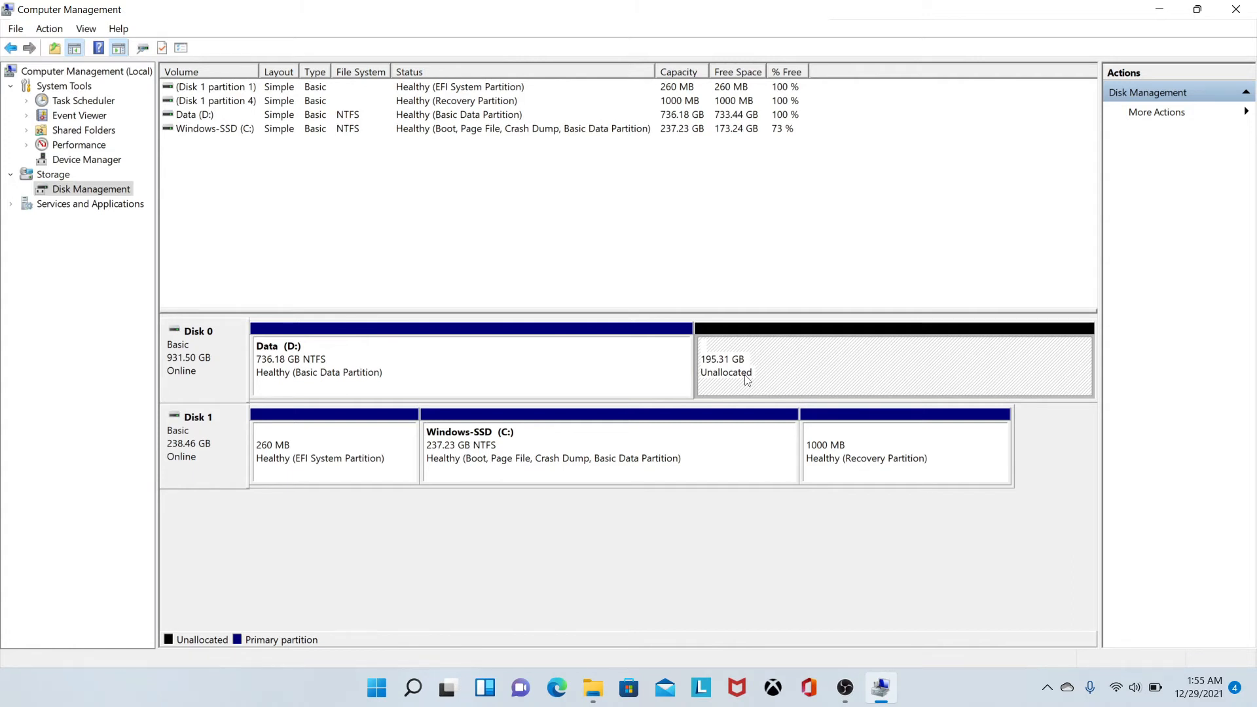
right_click(746, 380)
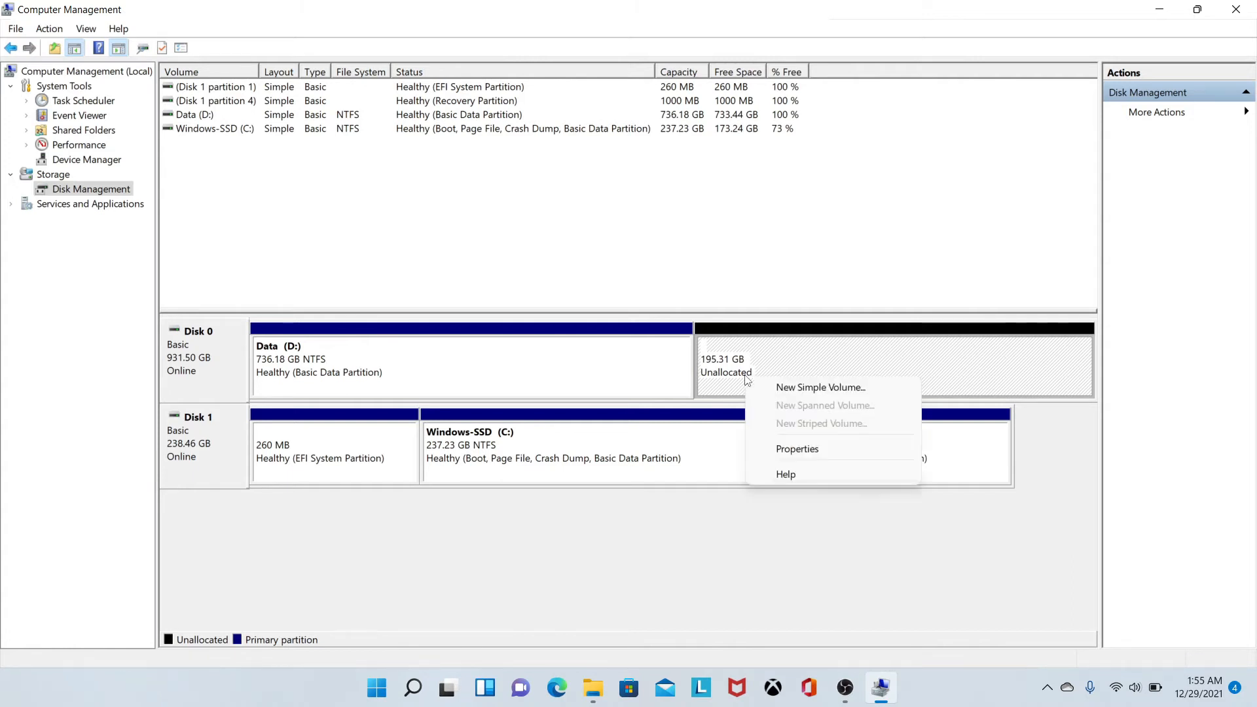
click(790, 388)
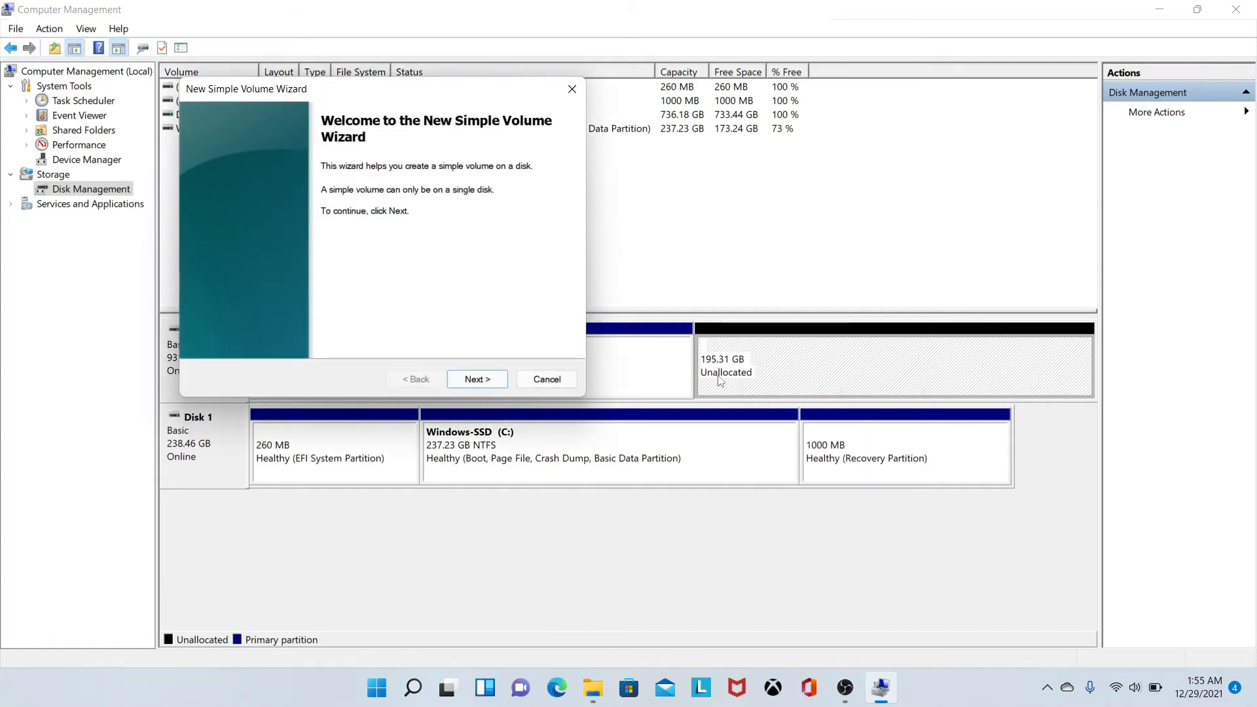
click(498, 379)
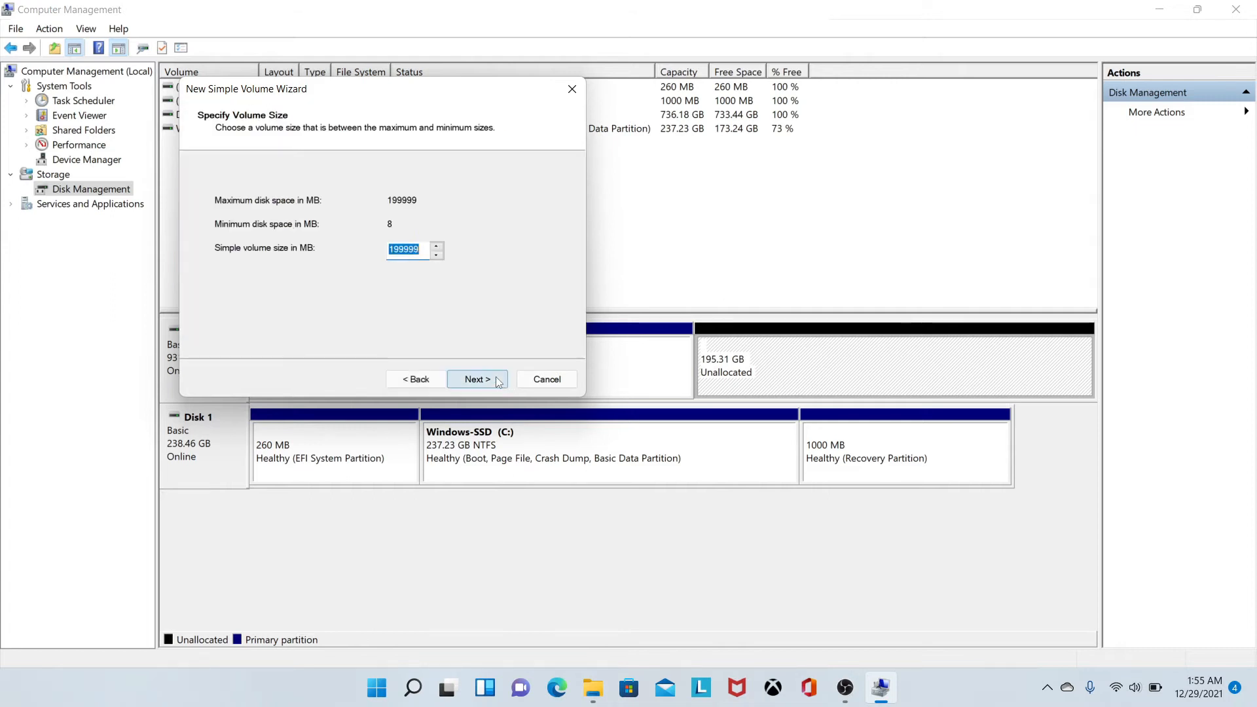
click(477, 378)
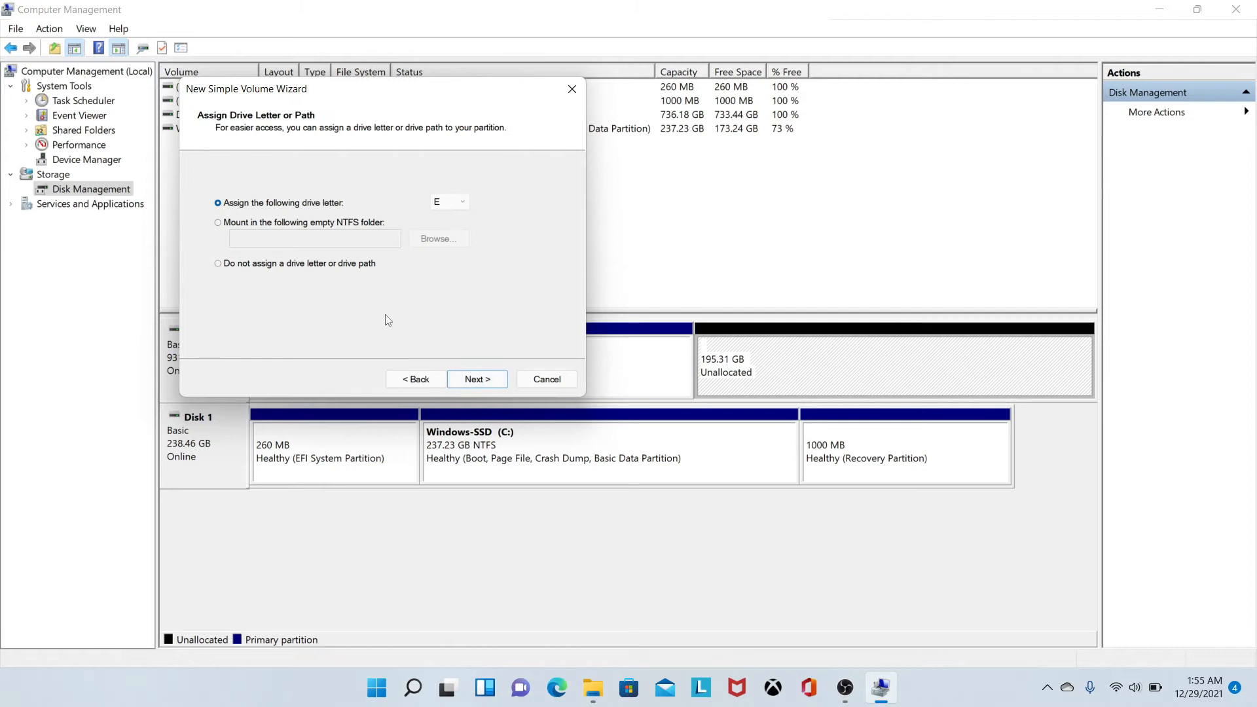
click(449, 203)
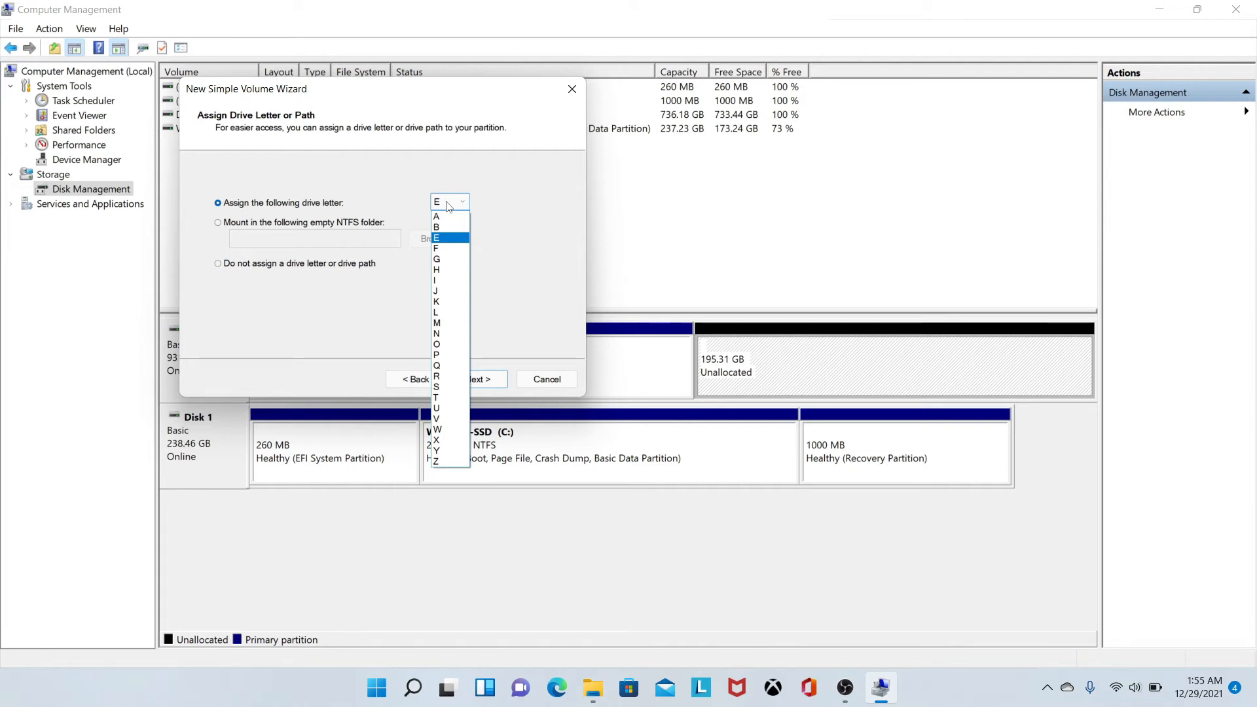
click(512, 225)
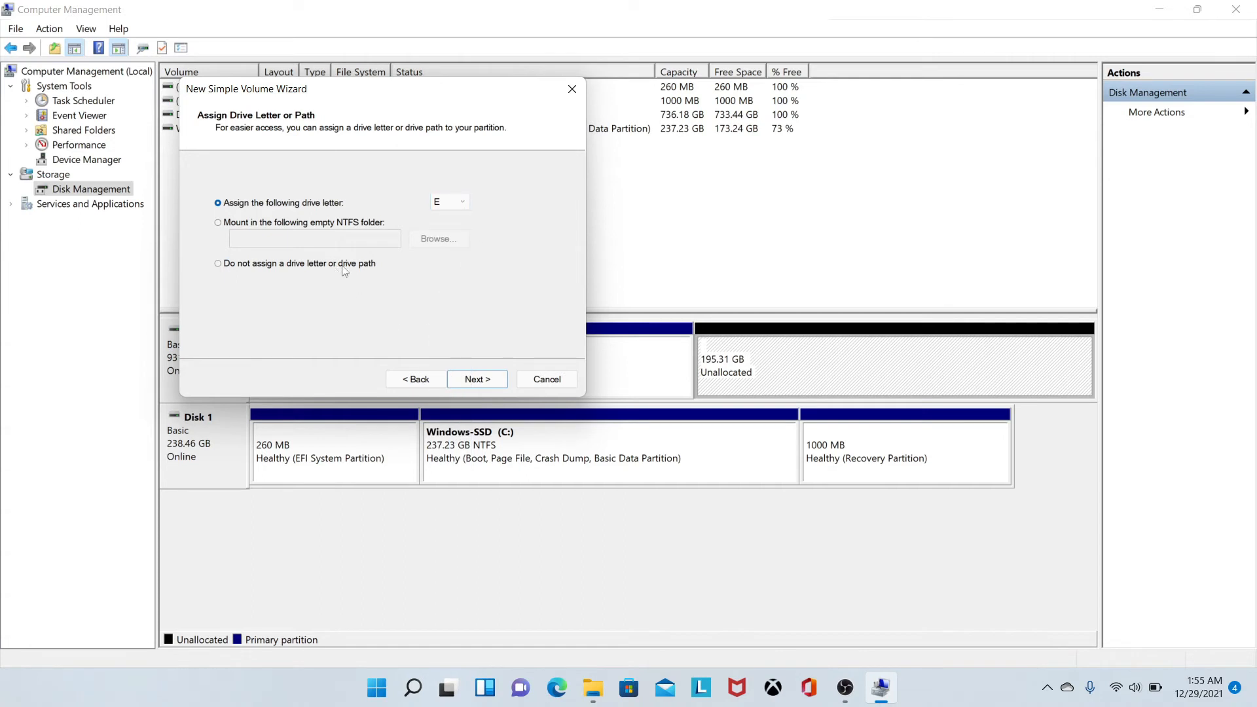
click(478, 386)
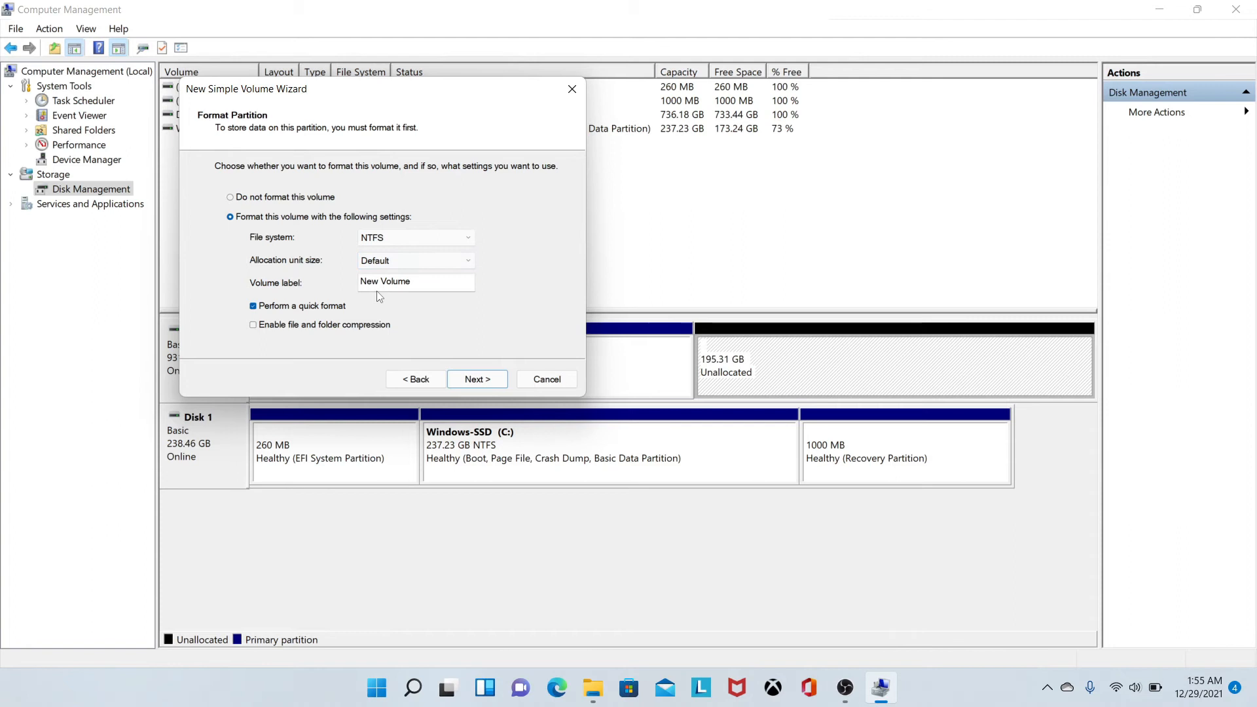
Label the new volume Work Space and finish creating it with NTFS, default allocation unit size and quick format.
click(414, 288)
key(BackSpace)
key(BackSpace)
key(BackSpace)
key(BackSpace)
key(BackSpace)
key(BackSpace)
key(BackSpace)
key(BackSpace)
key(BackSpace)
key(BackSpace)
text(Work Space)
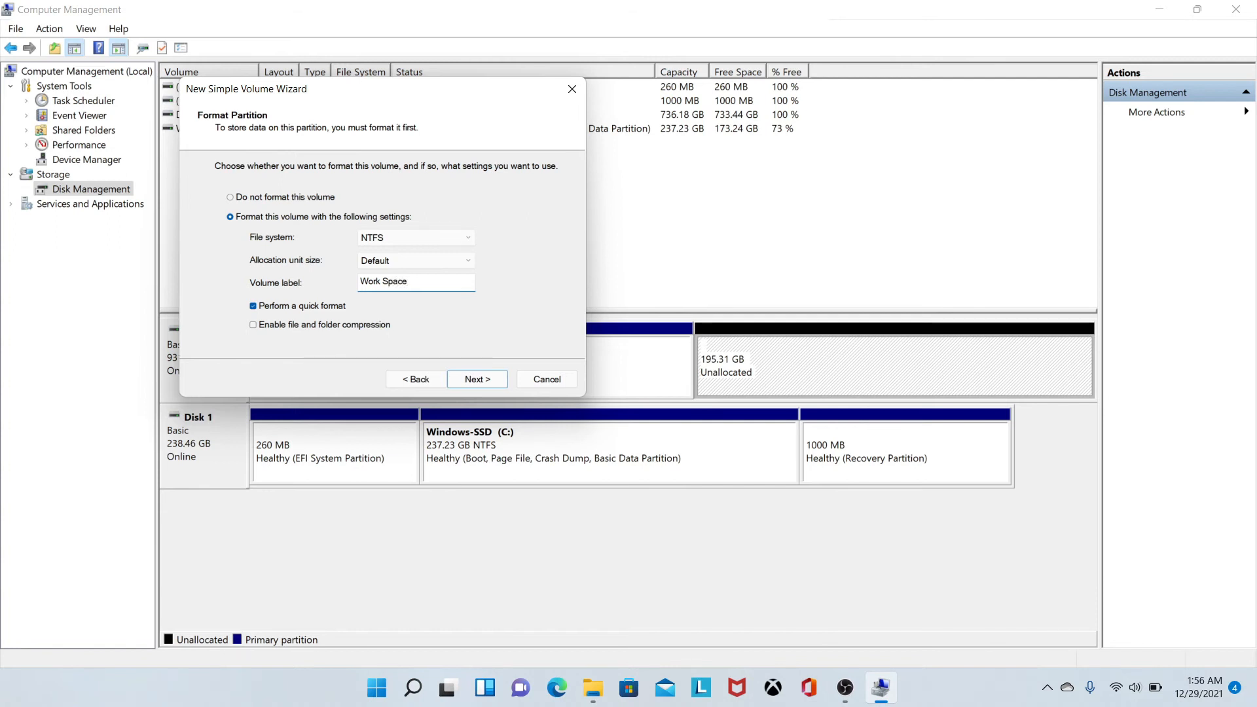
click(492, 379)
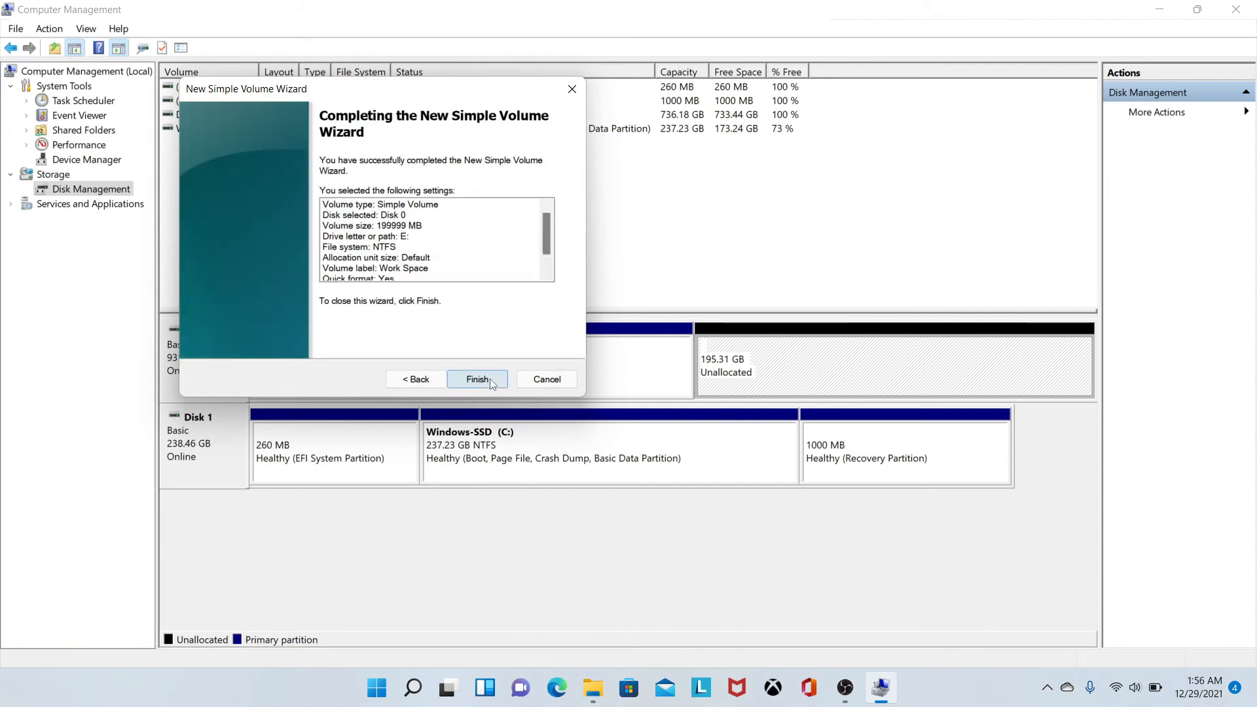
click(492, 381)
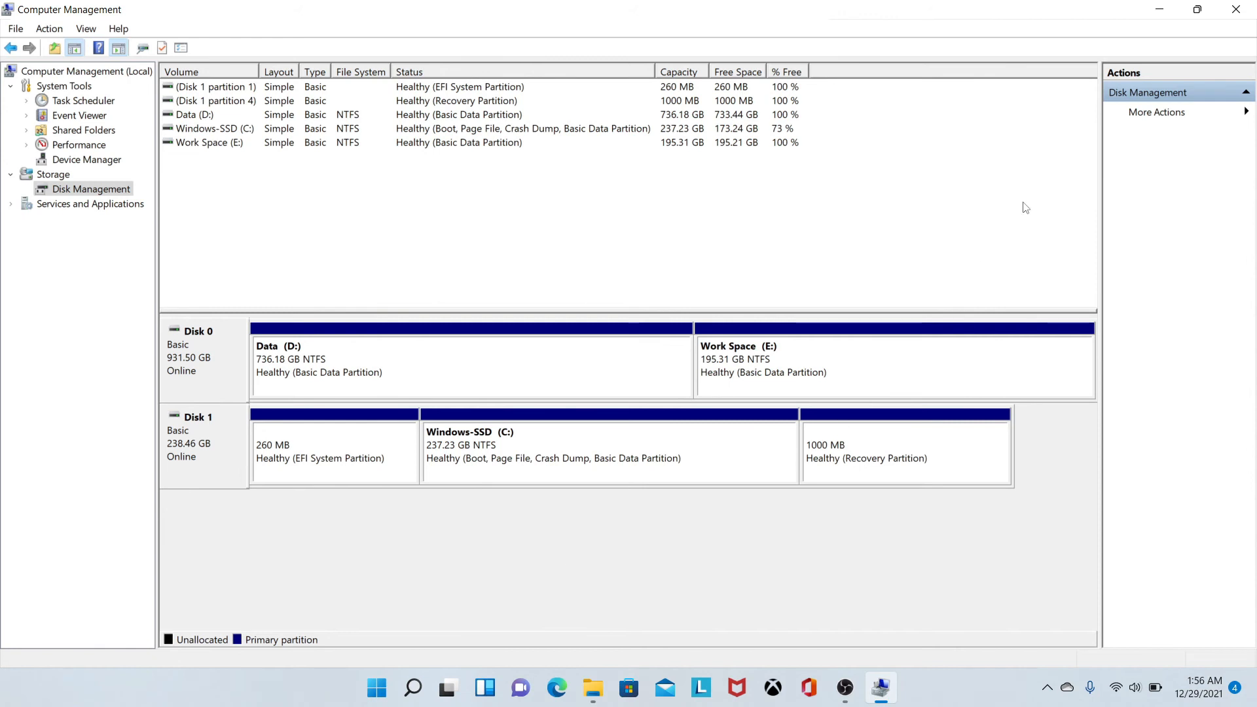
Minimize Computer Management and open This PC to check the listed drives.
click(1160, 8)
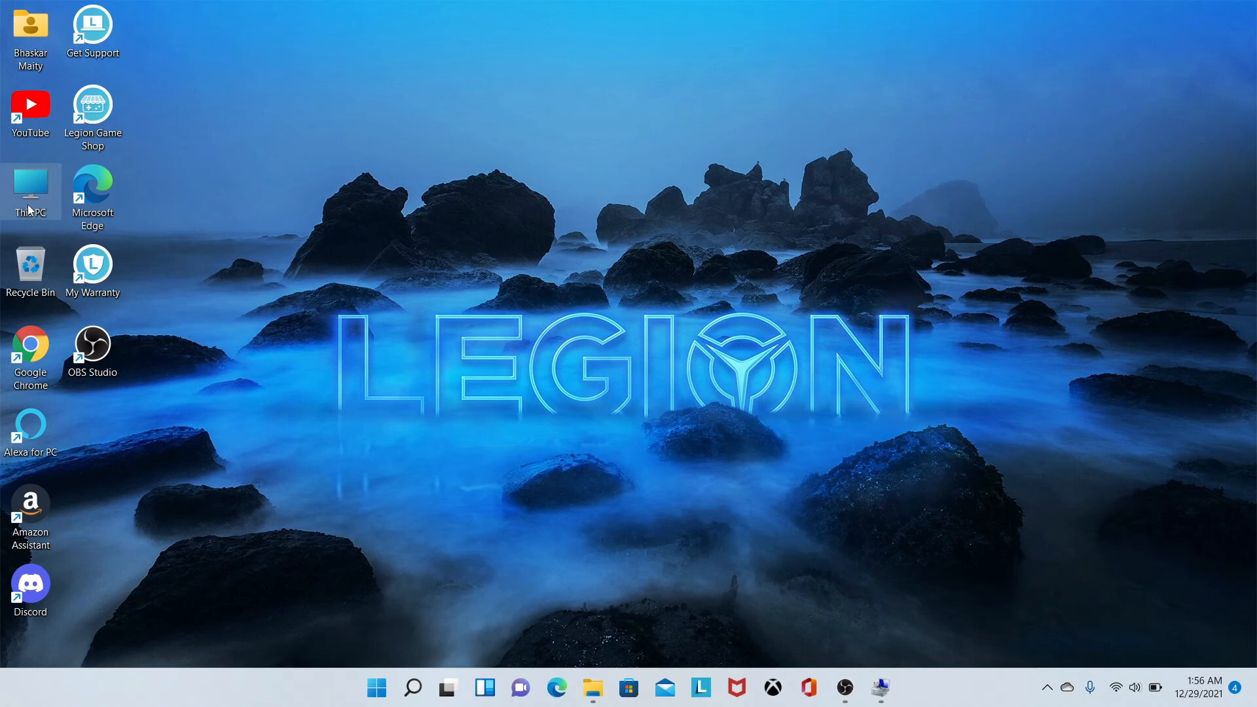
double_click(30, 210)
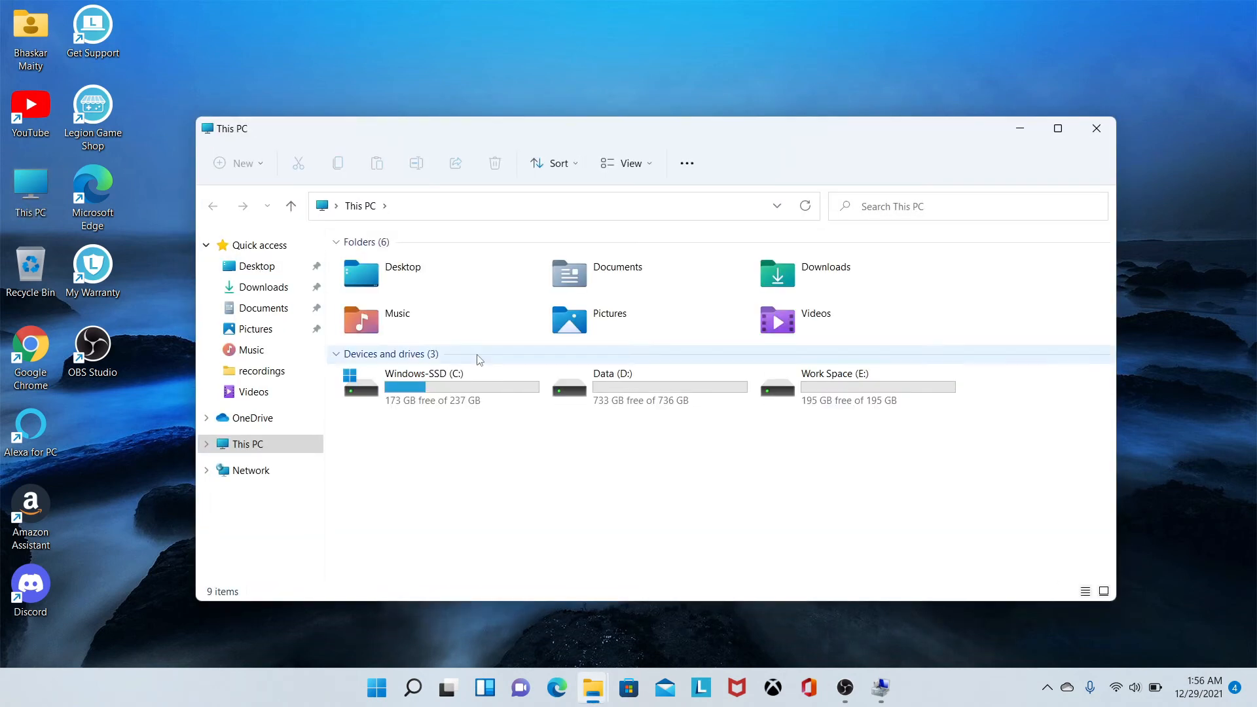